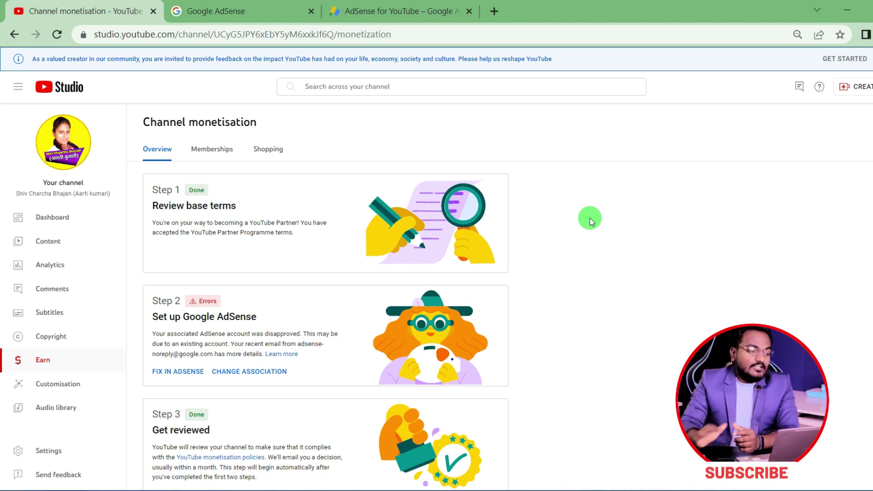
Step: Review the AdSense rejection, follow the fix link for the AdSense setup error and open the AdSense for YouTube status page
click(371, 7)
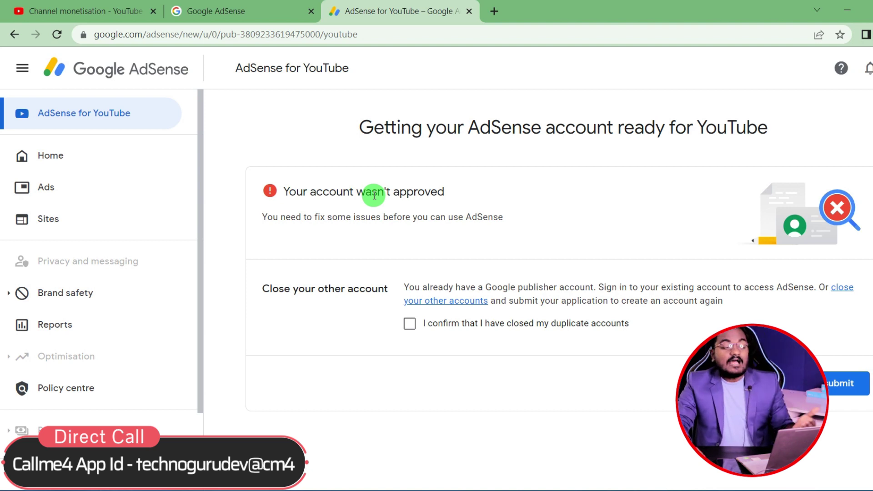
click(86, 11)
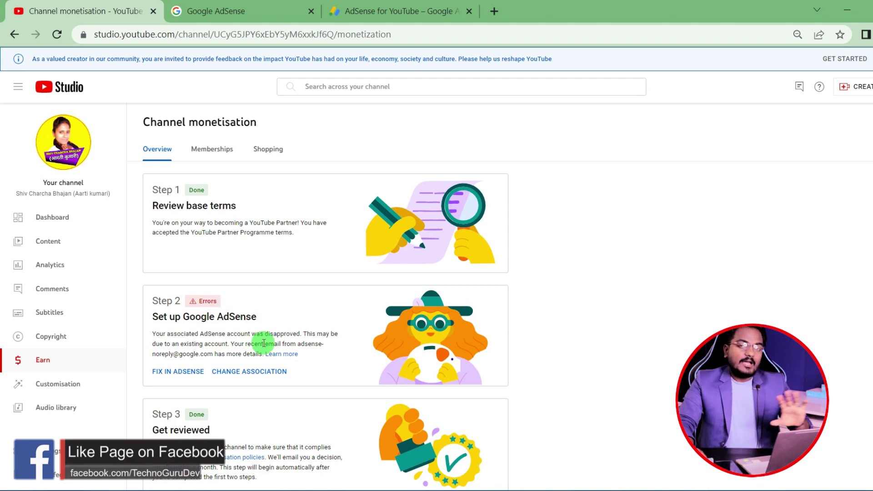
click(178, 372)
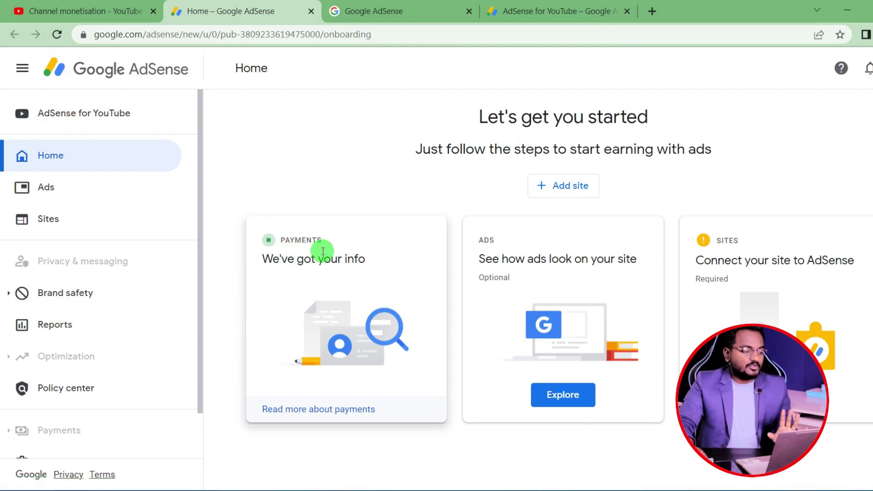
scroll(117, 283, down, 2)
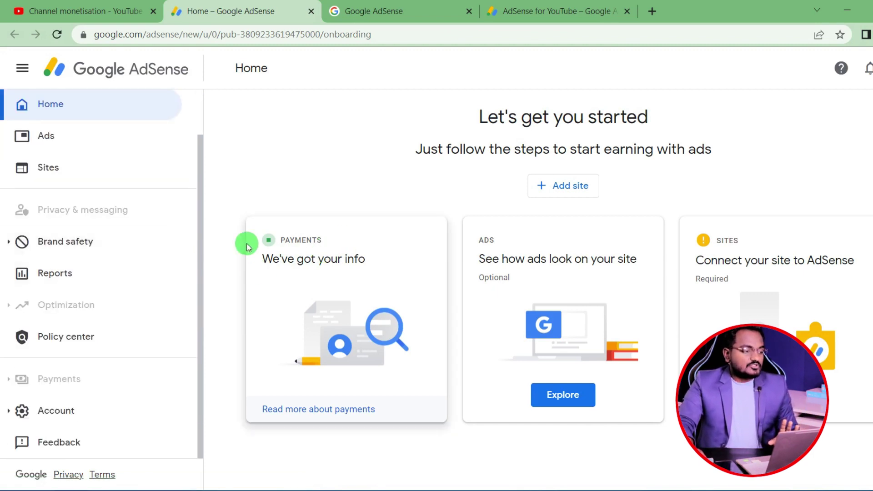
scroll(91, 184, up, 2)
click(97, 112)
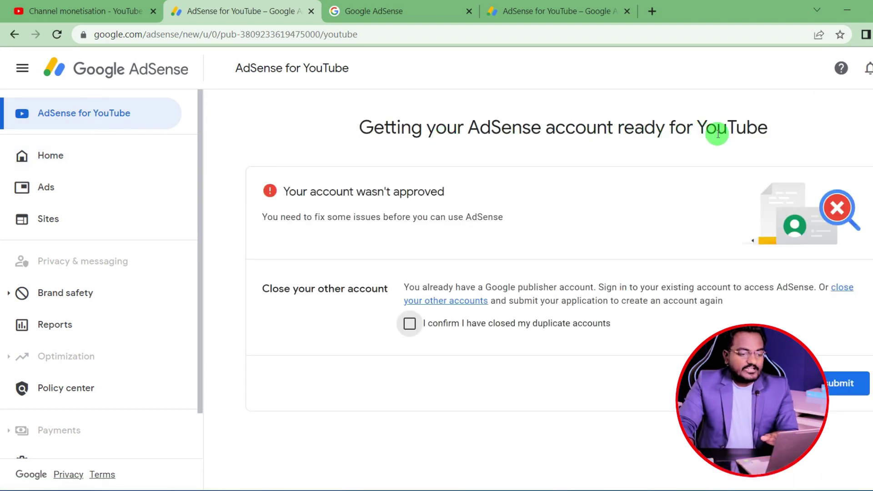
drag(286, 192, 464, 203)
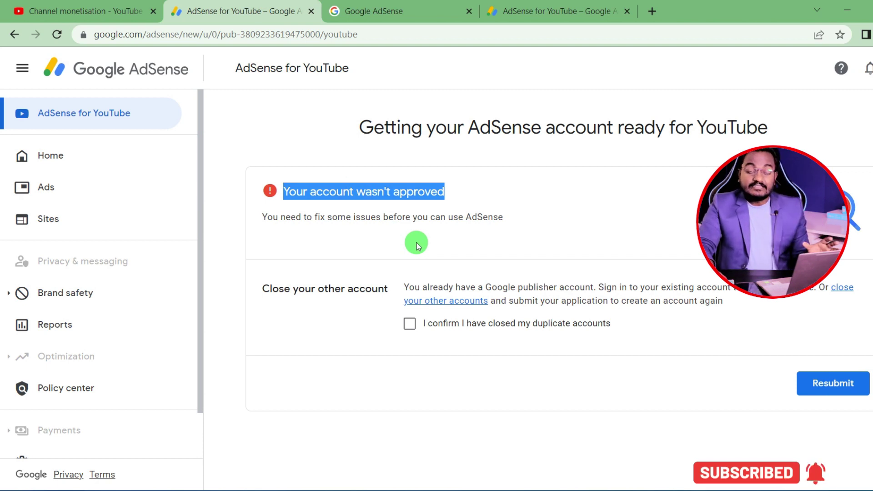
Step: Open the AdSense account information settings and start the account closure
click(91, 11)
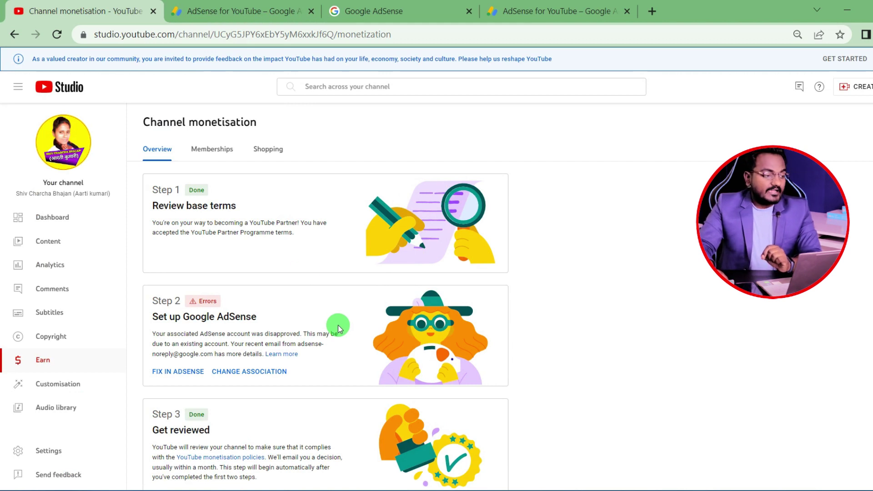
click(236, 11)
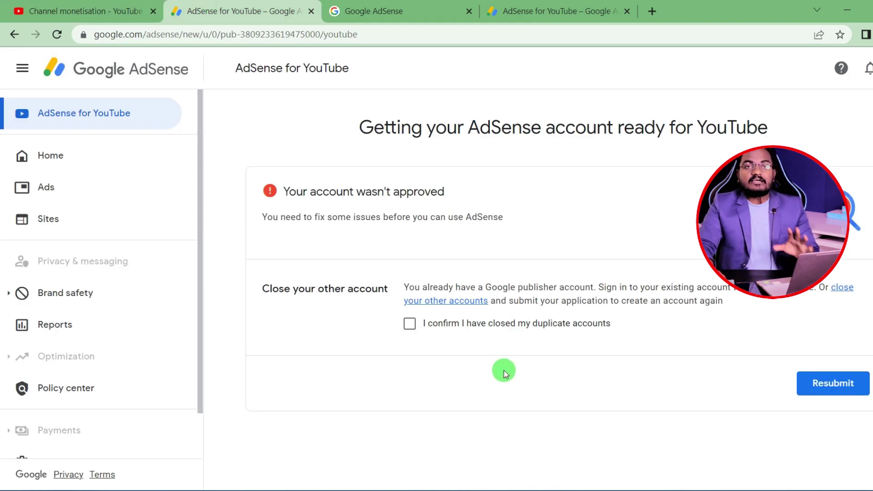
scroll(129, 291, down, 1)
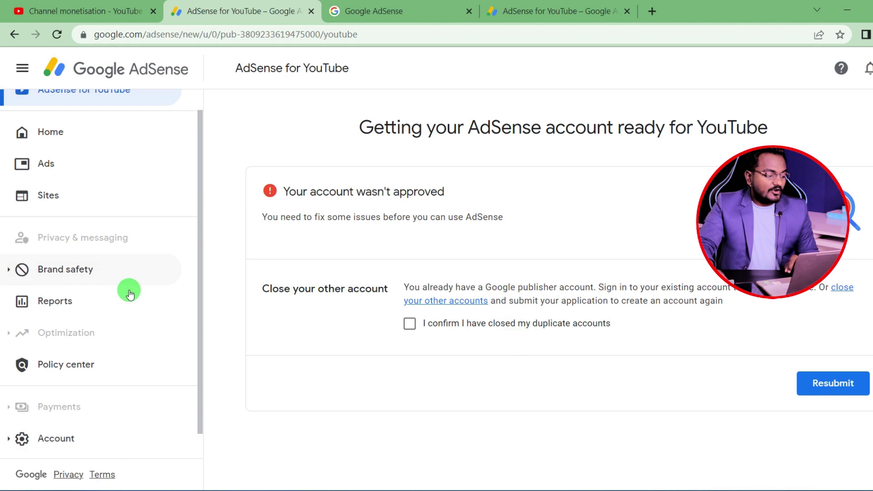
click(78, 408)
scroll(84, 386, down, 2)
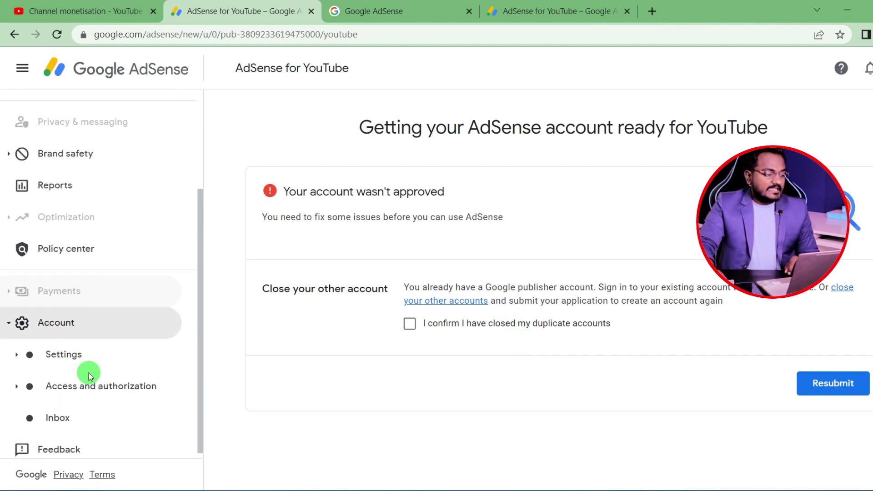
click(77, 348)
scroll(82, 354, down, 1)
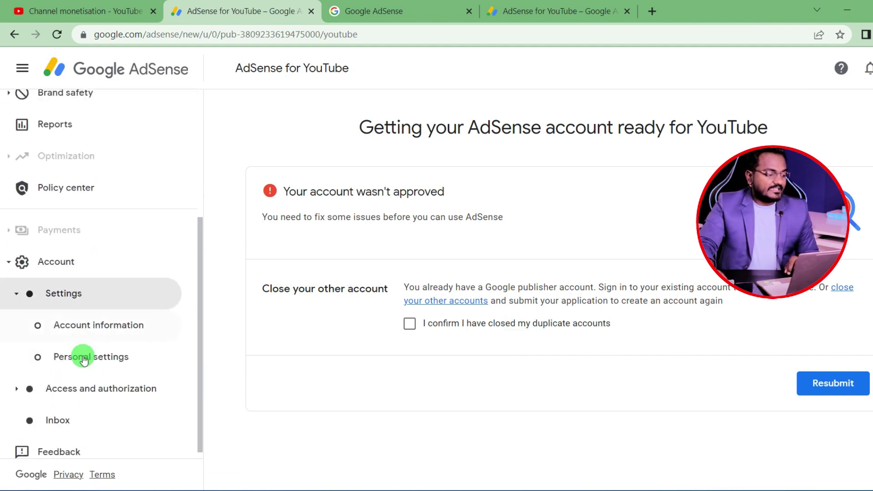
click(84, 315)
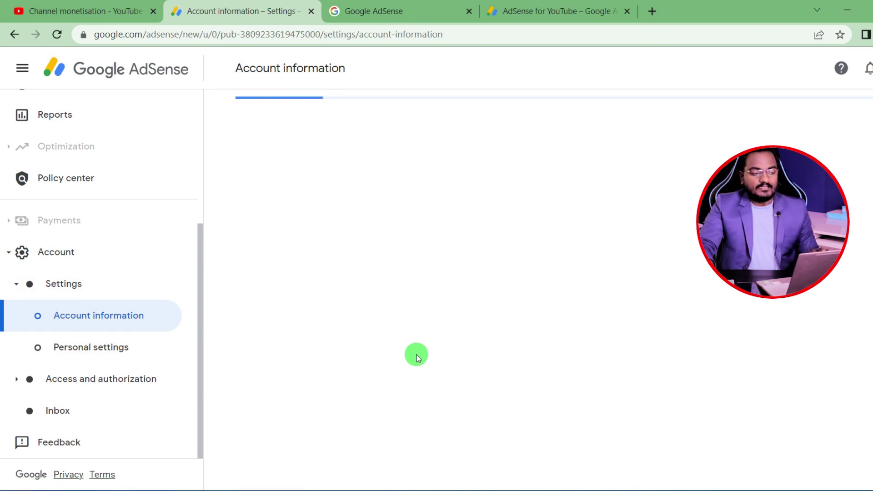
scroll(751, 473, down, 1)
click(725, 446)
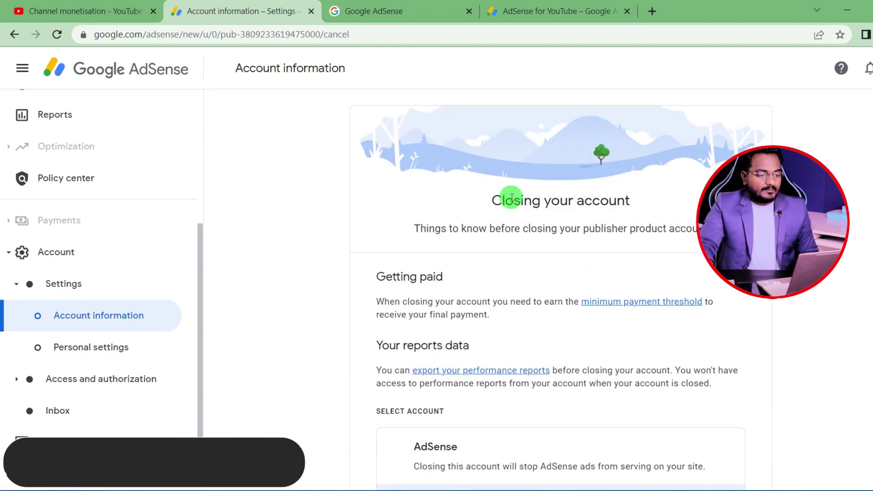
Step: Choose both AdSense and AdSense for YouTube for closure, close the accounts and check the closure notice
scroll(576, 204, down, 4)
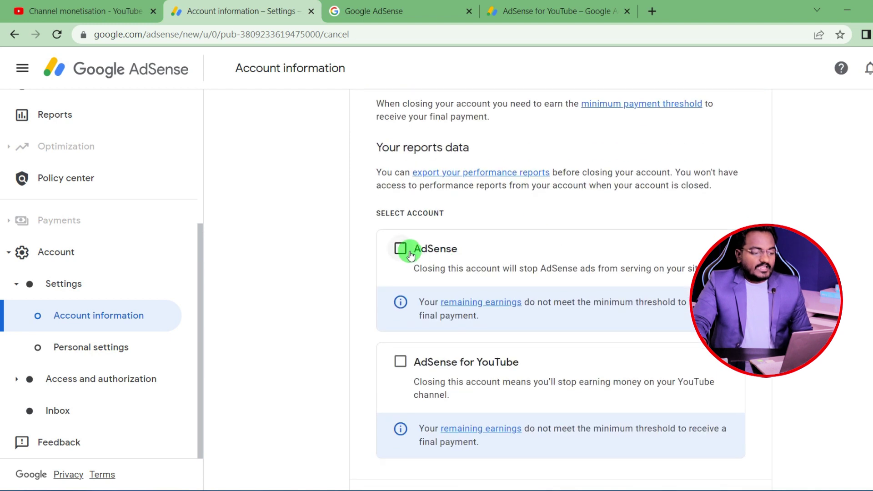
click(409, 359)
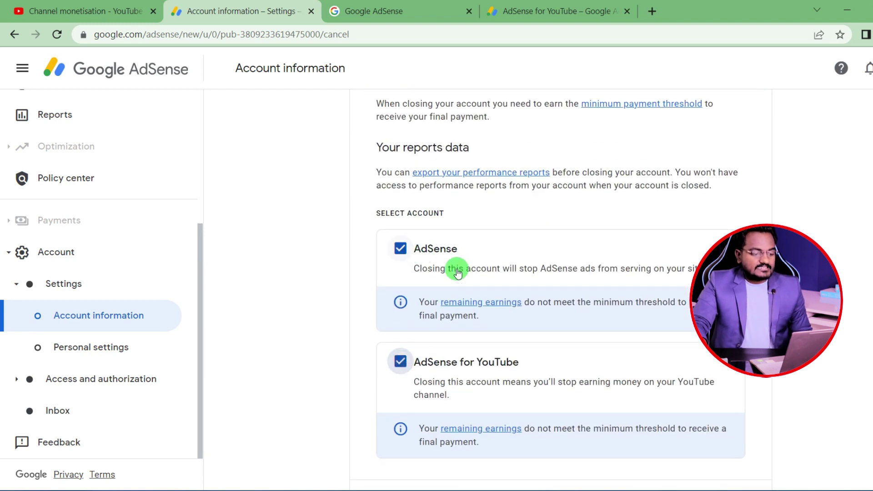
scroll(452, 349, down, 1)
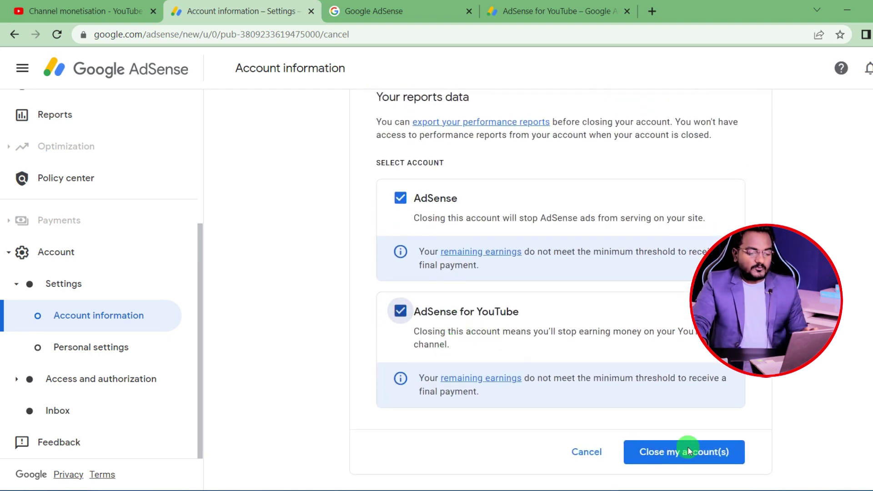
click(655, 455)
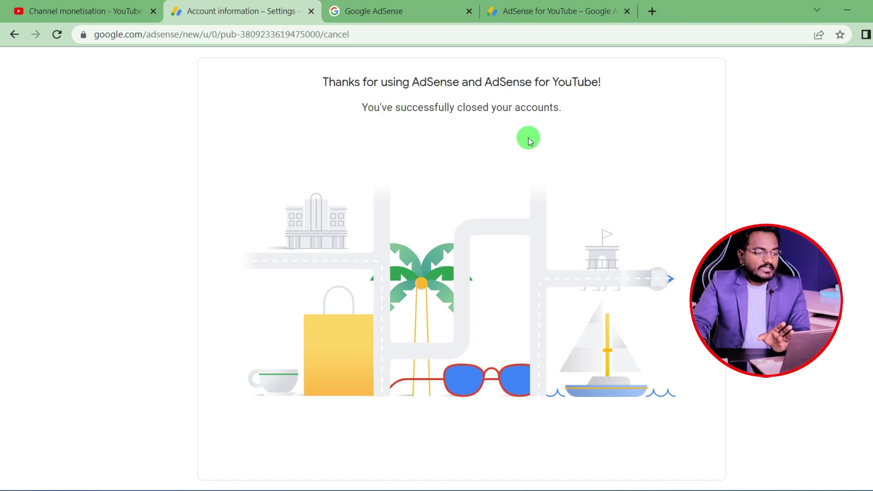
drag(321, 85, 613, 92)
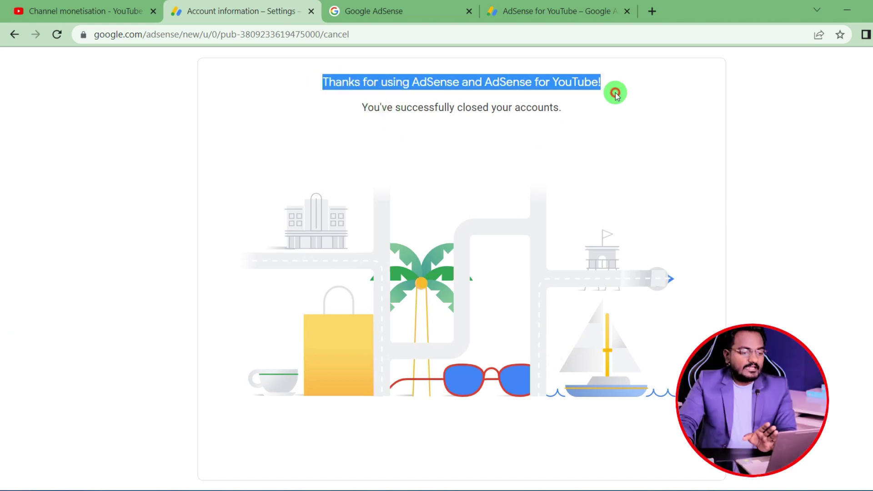
drag(362, 107, 559, 108)
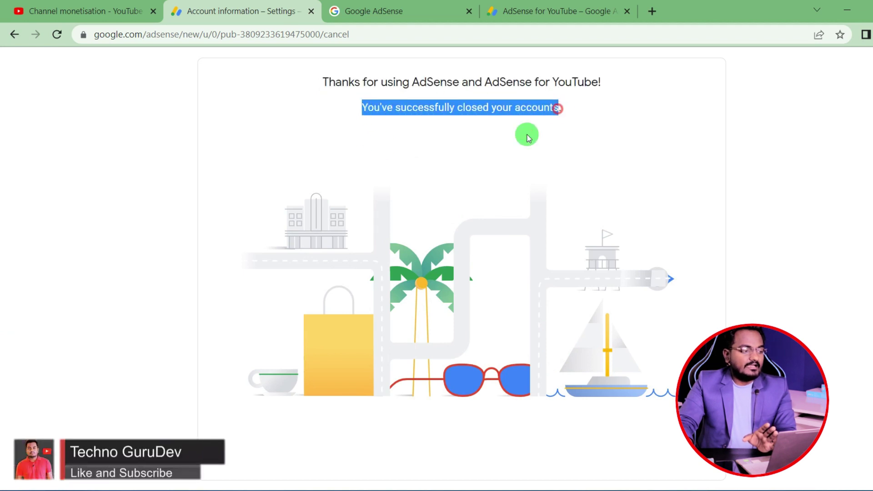
Step: Start changing the channel's AdSense association in YouTube Studio and complete the identity verification
click(69, 10)
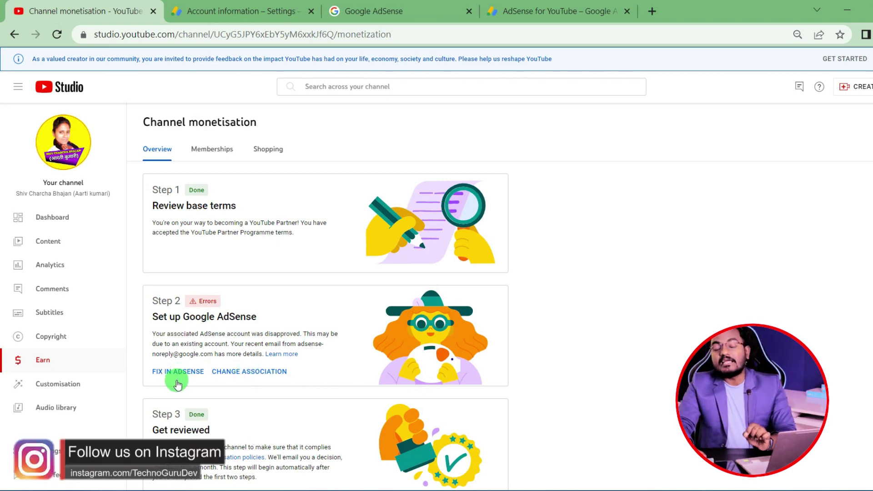
click(256, 376)
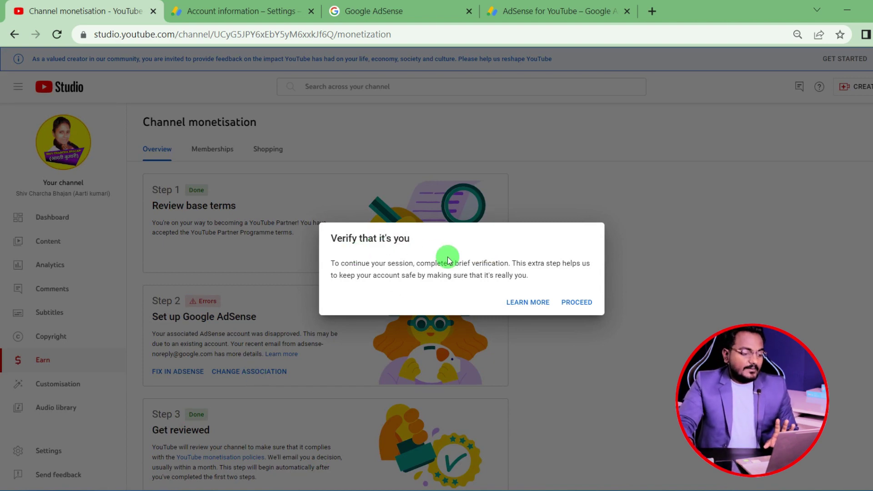
click(571, 301)
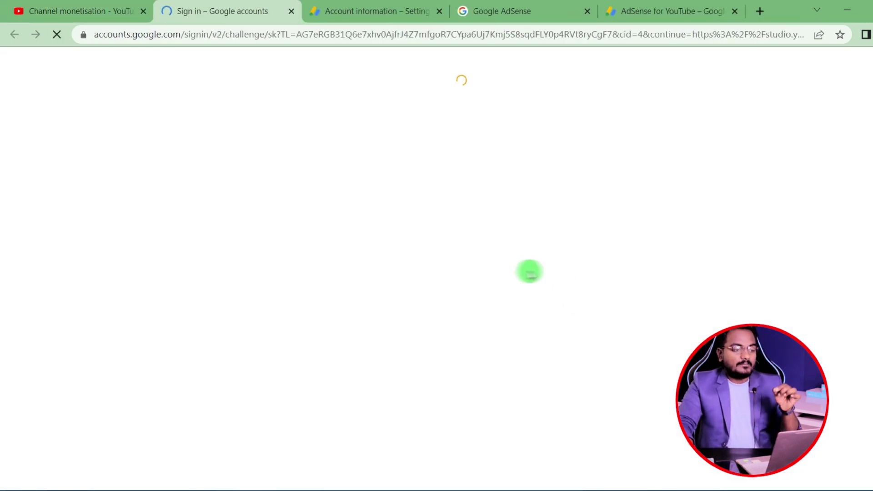
click(572, 201)
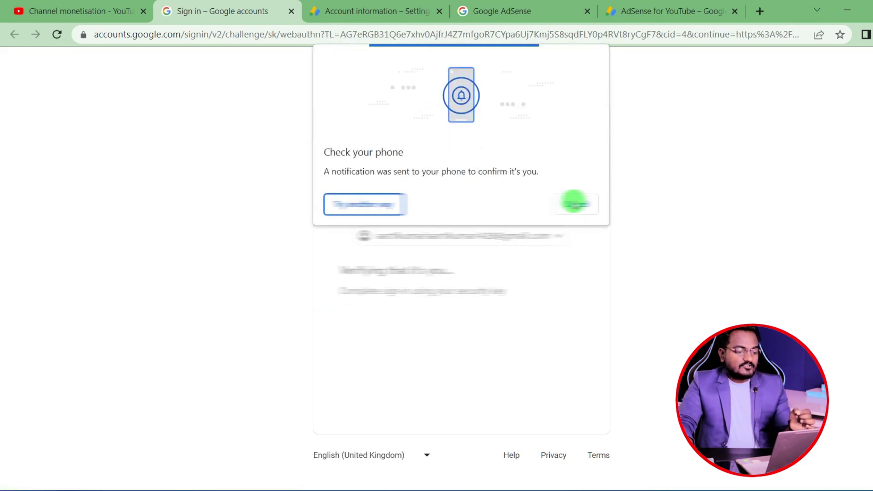
click(405, 344)
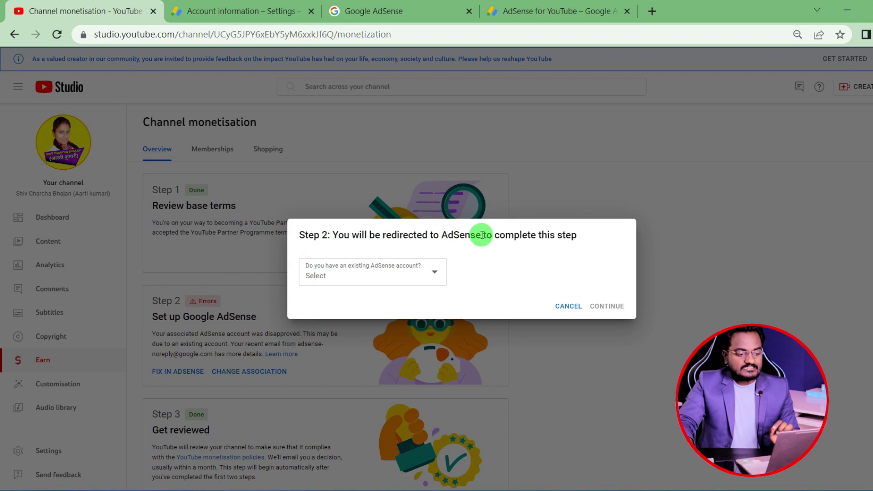
Step: Answer "No, I don't have an existing account" to the existing AdSense account question and continue to the Google account selection
click(371, 277)
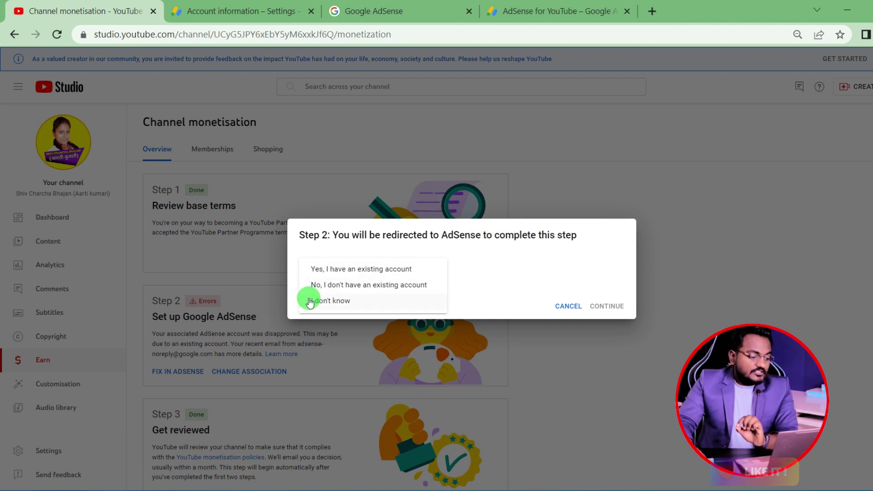
click(373, 285)
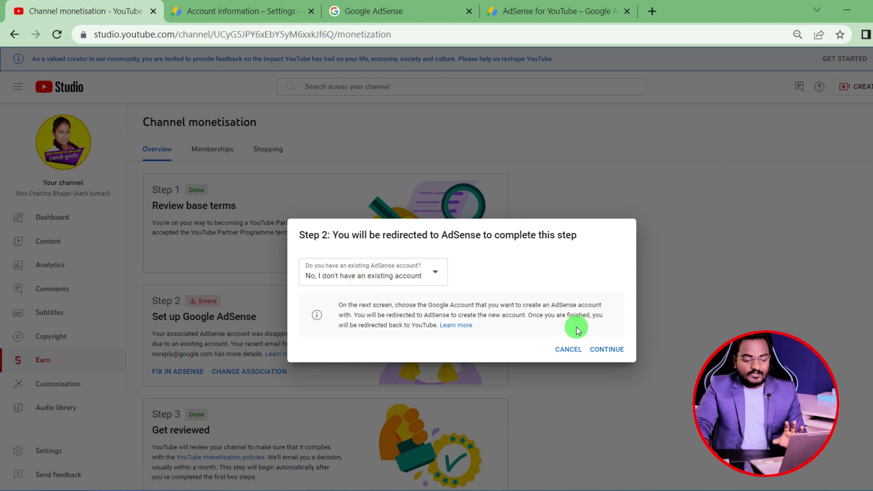
click(600, 348)
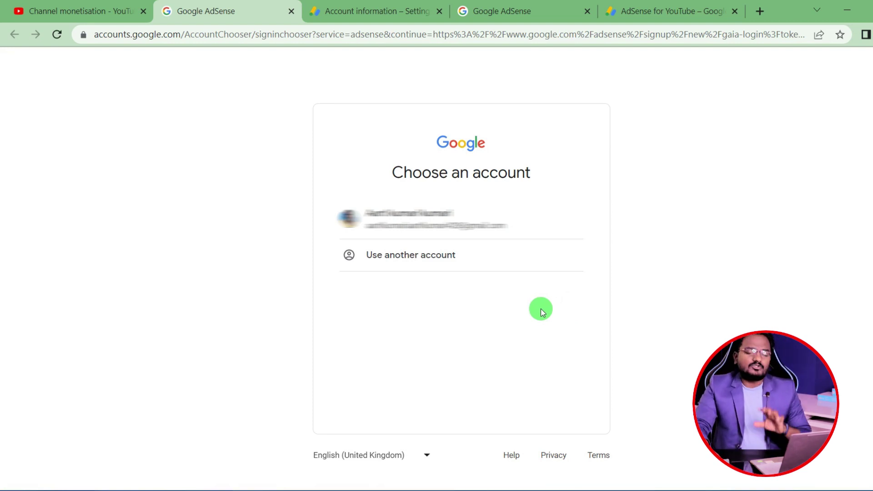
Step: Create a new Google account with the holder's name, username and password, and verify it with the phone number and verification code
click(390, 259)
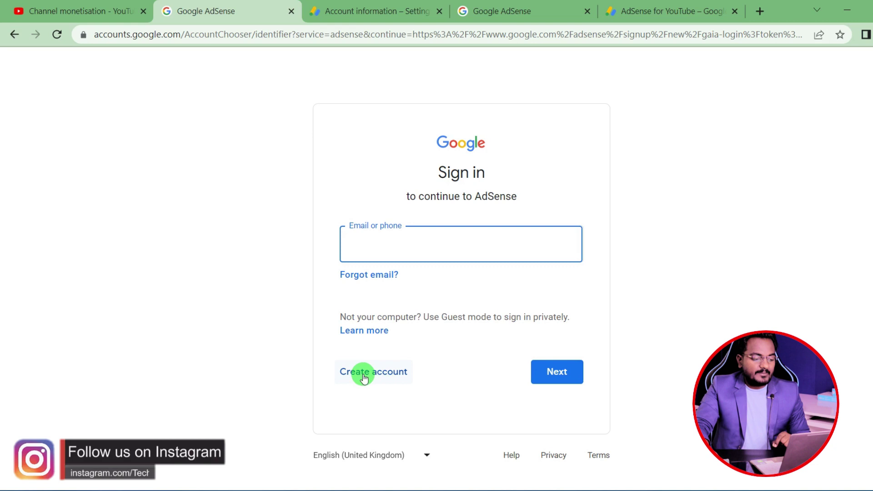
click(364, 373)
click(358, 275)
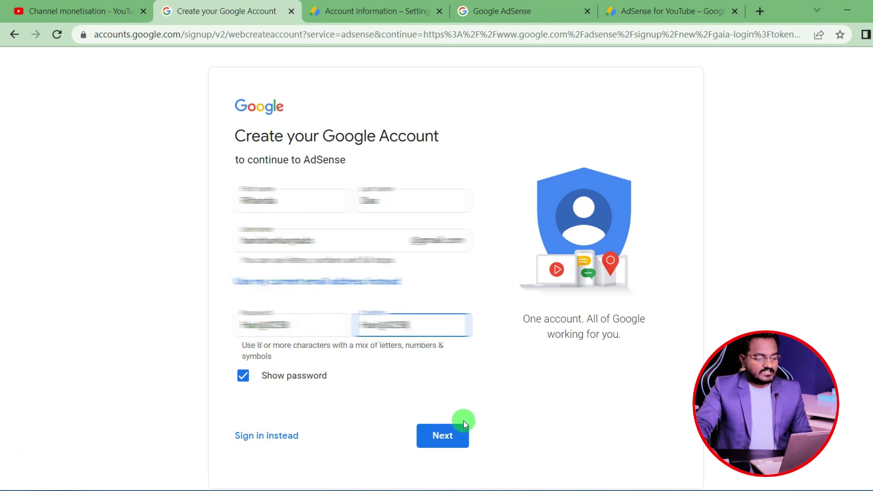
click(421, 432)
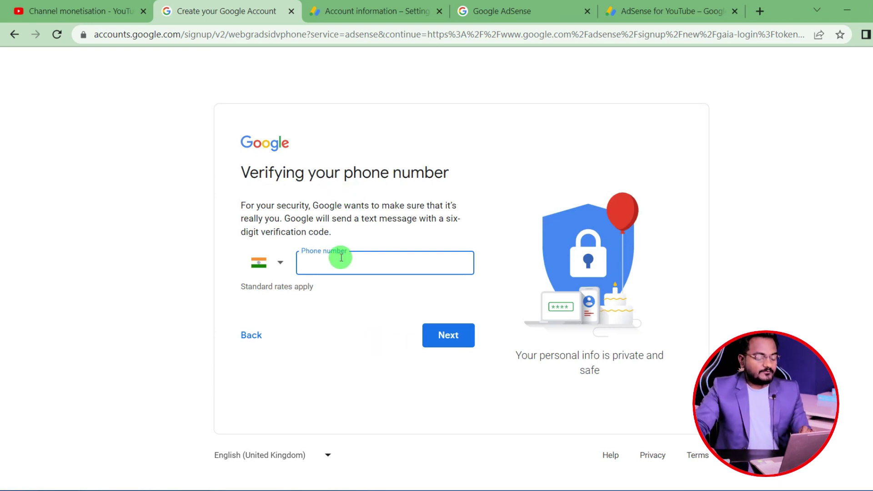
click(447, 339)
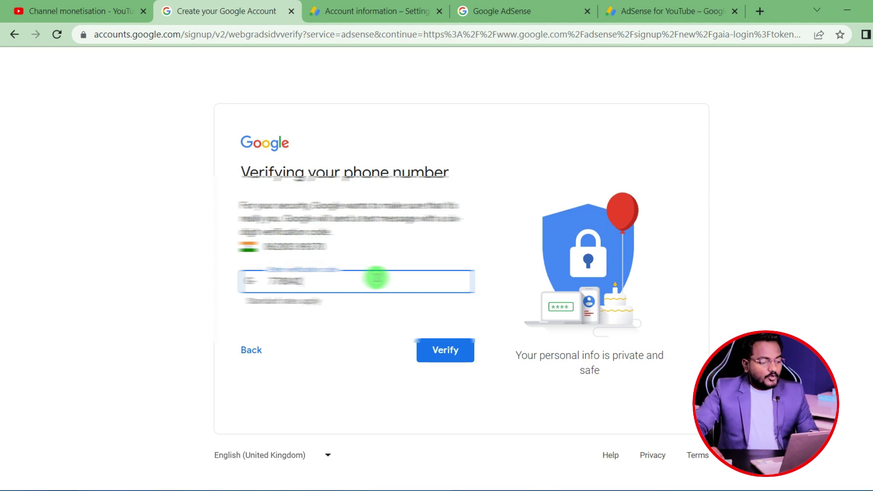
click(438, 347)
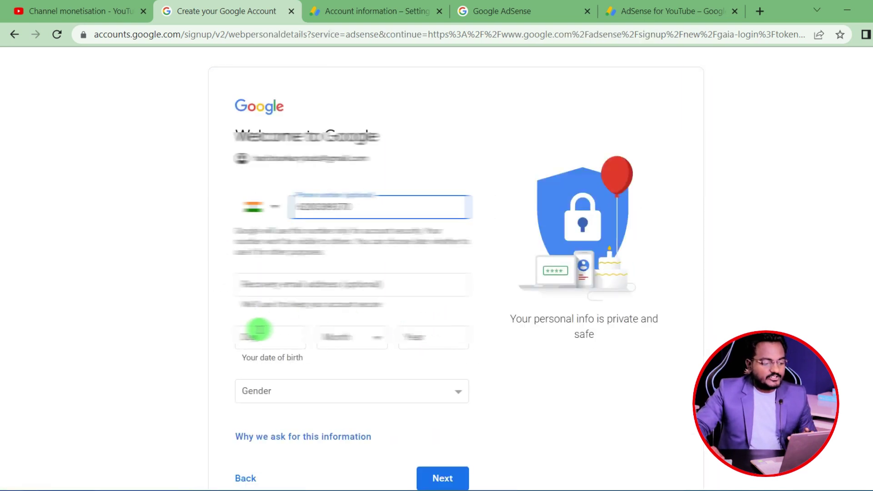
Step: Enter the account holder's date of birth, set the gender to Male and continue the Google account creation
click(262, 334)
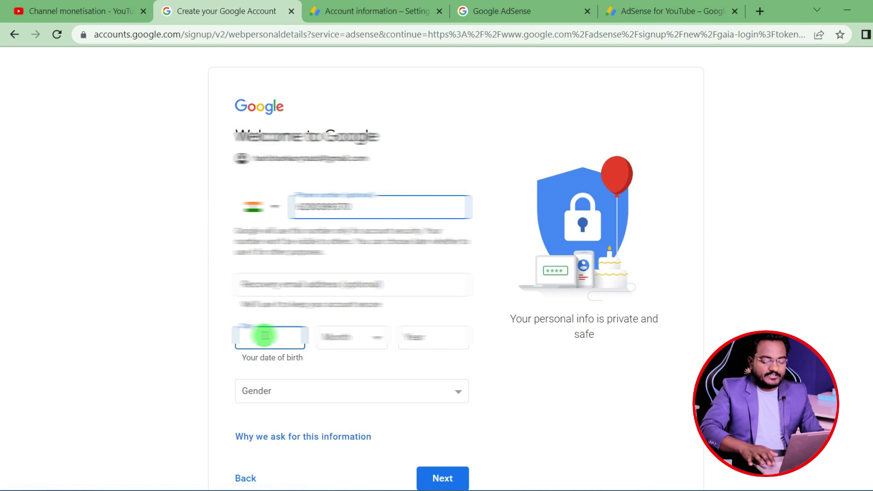
text(15)
click(343, 335)
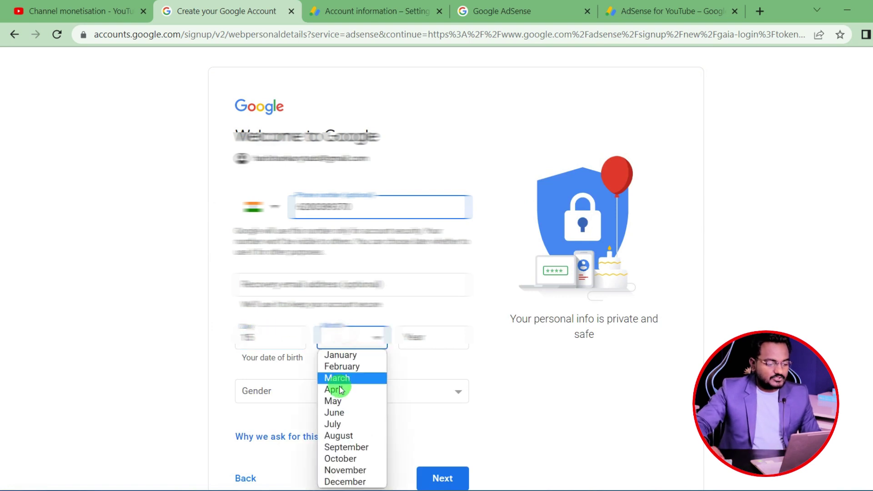
click(336, 399)
click(441, 335)
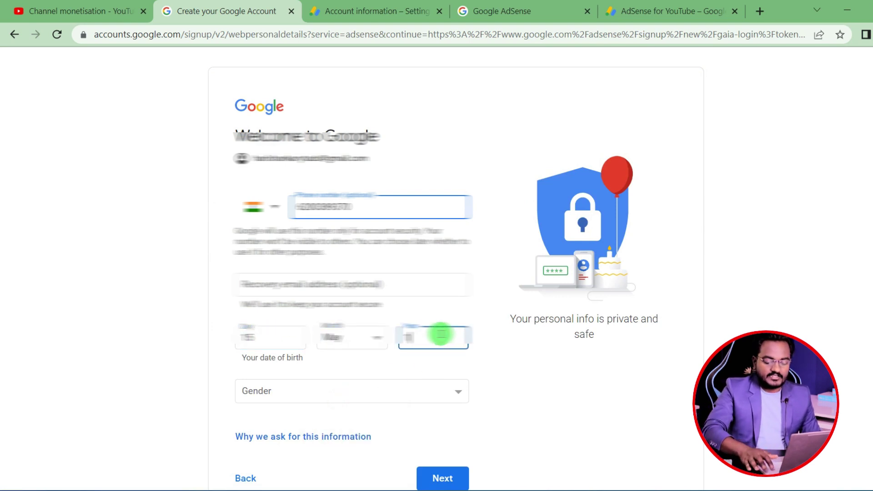
click(351, 388)
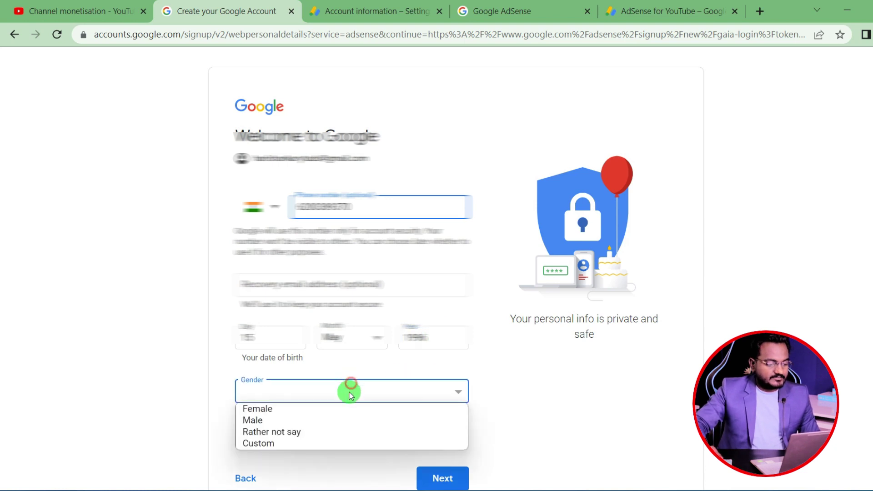
click(282, 420)
click(443, 478)
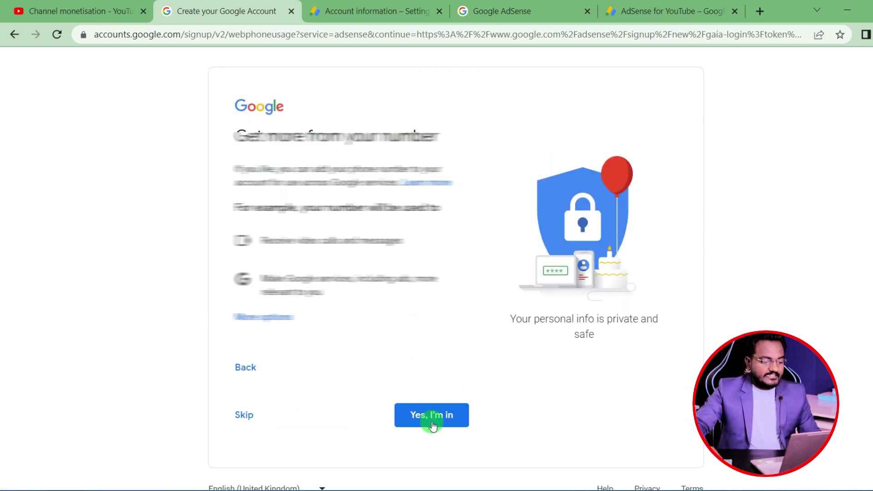
Step: Agree to use the phone number across Google services and accept Google's privacy and terms to finish the account creation
click(427, 422)
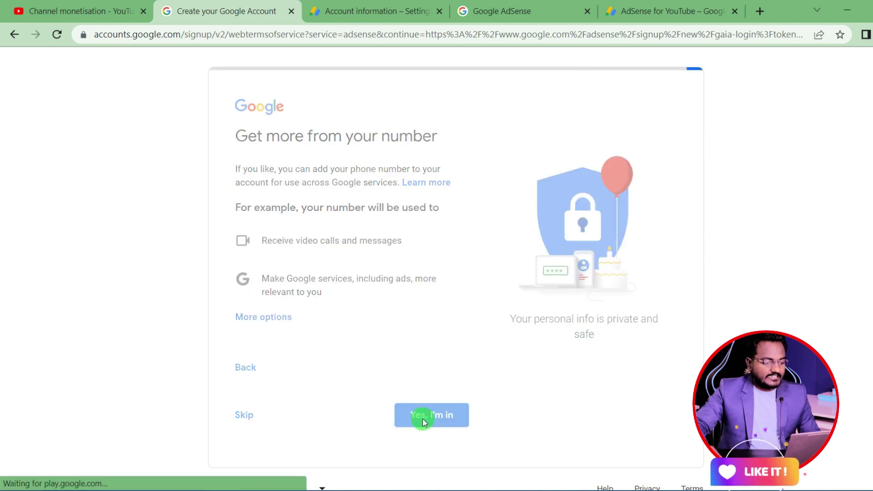
scroll(389, 328, down, 1)
scroll(363, 237, down, 10)
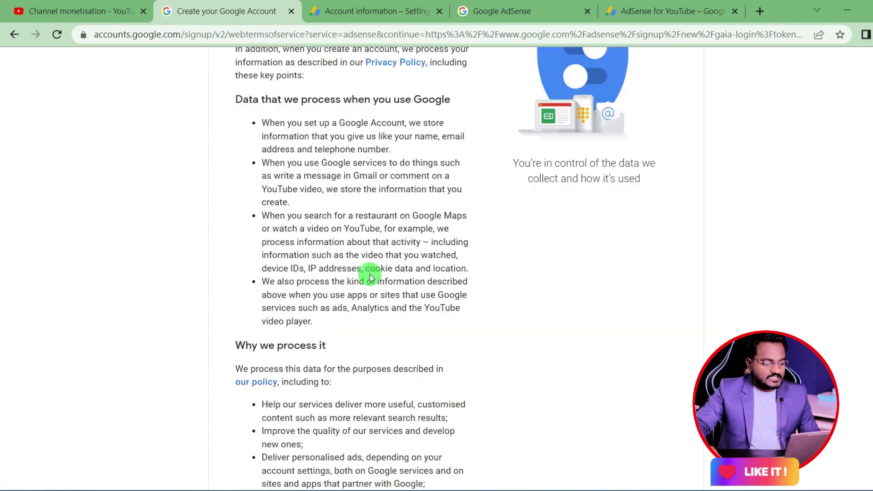
click(437, 396)
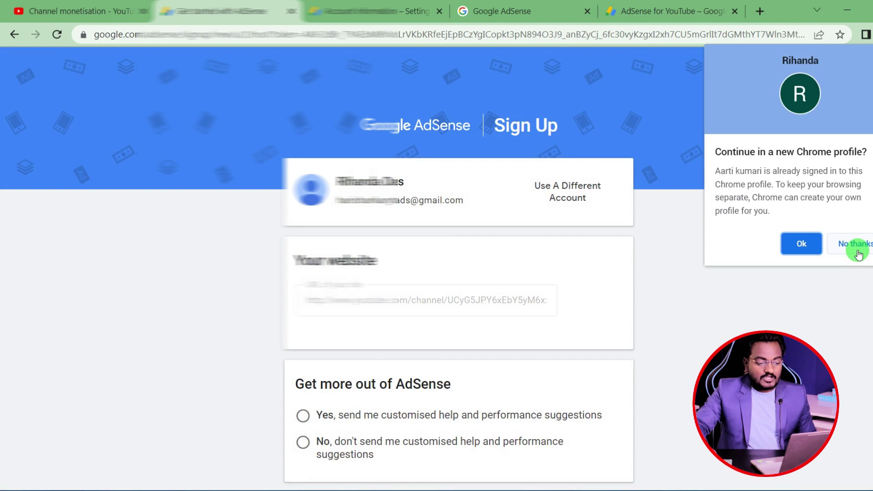
Step: Decline the new Chrome profile and opt out of customised help and performance suggestions in the AdSense sign-up
click(857, 245)
click(303, 443)
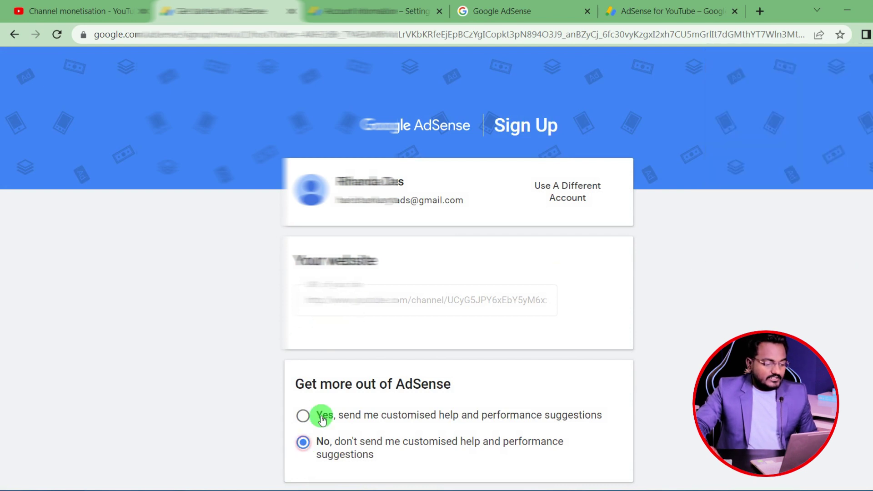
Step: Set the country or territory of the AdSense sign-up to India
scroll(342, 411, down, 4)
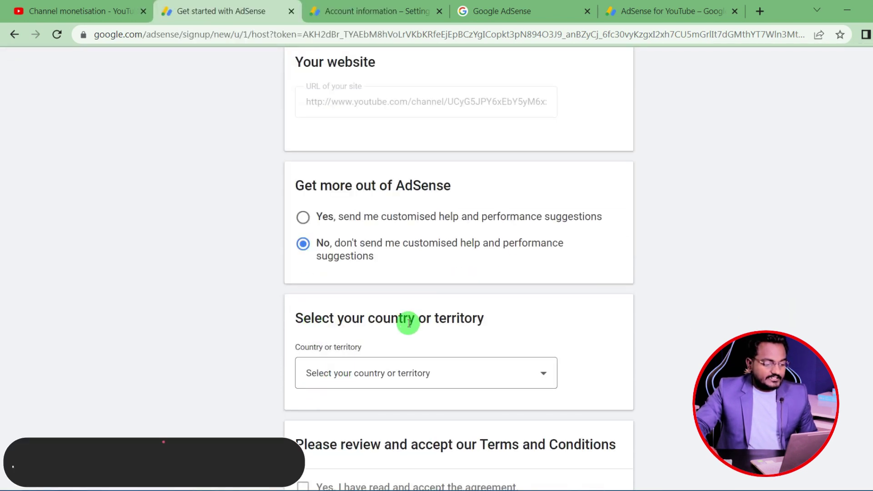
click(392, 374)
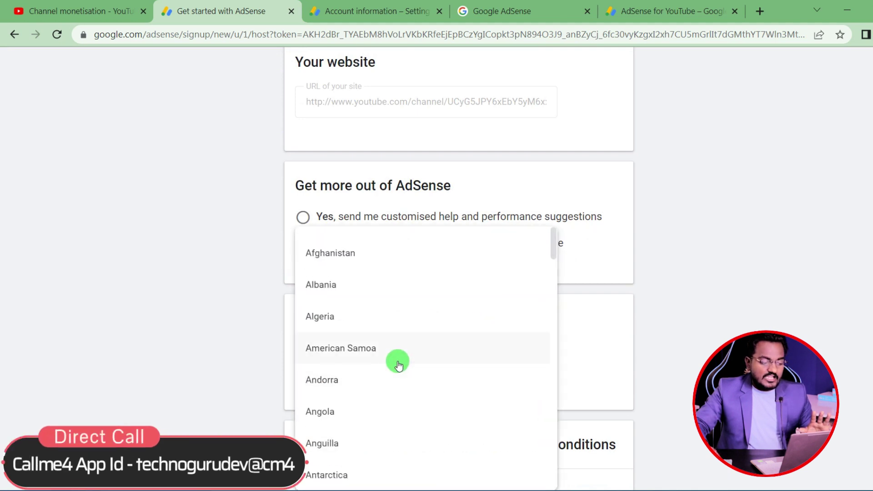
scroll(398, 364, down, 4)
scroll(398, 365, down, 20)
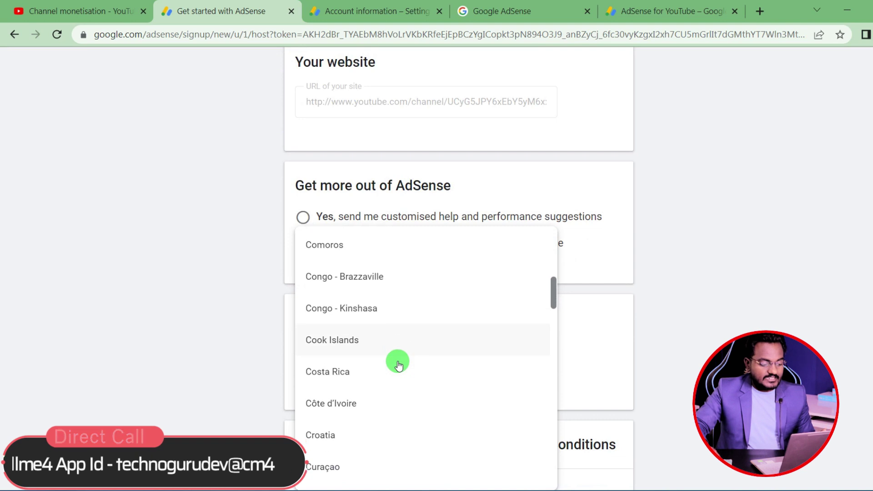
scroll(399, 365, down, 20)
scroll(397, 364, down, 10)
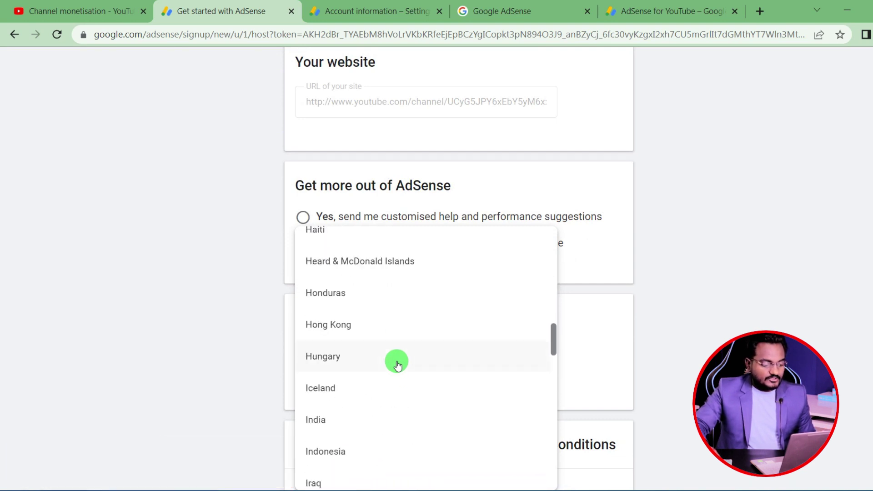
click(347, 409)
Step: Review the AdSense Terms and Conditions, accept the agreement and submit the sign-up
scroll(157, 346, down, 5)
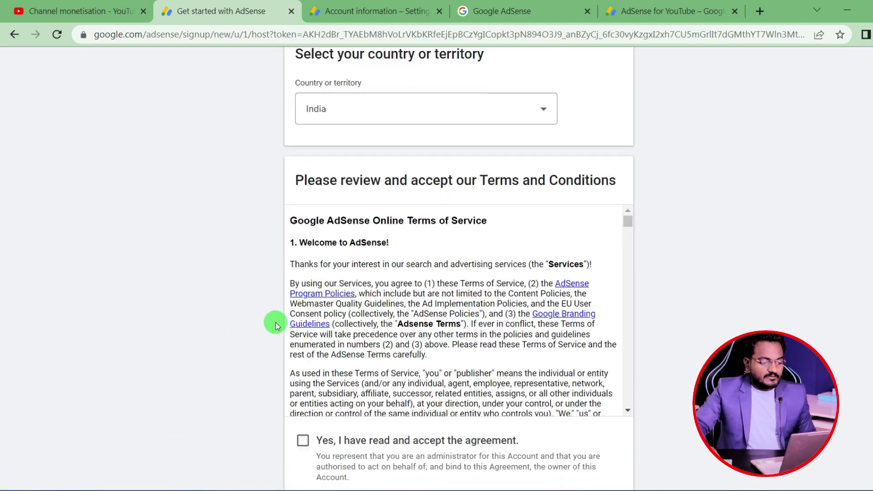
scroll(286, 279, down, 1)
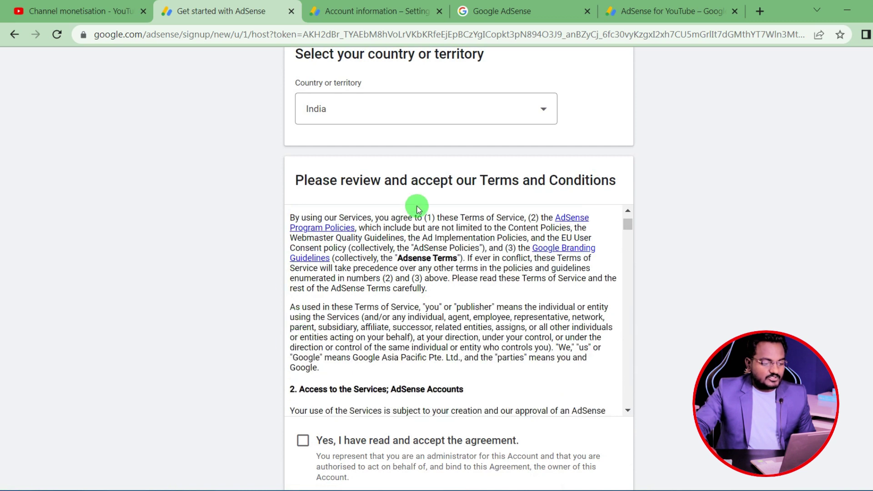
scroll(381, 321, down, 3)
click(302, 440)
scroll(210, 370, down, 3)
click(309, 410)
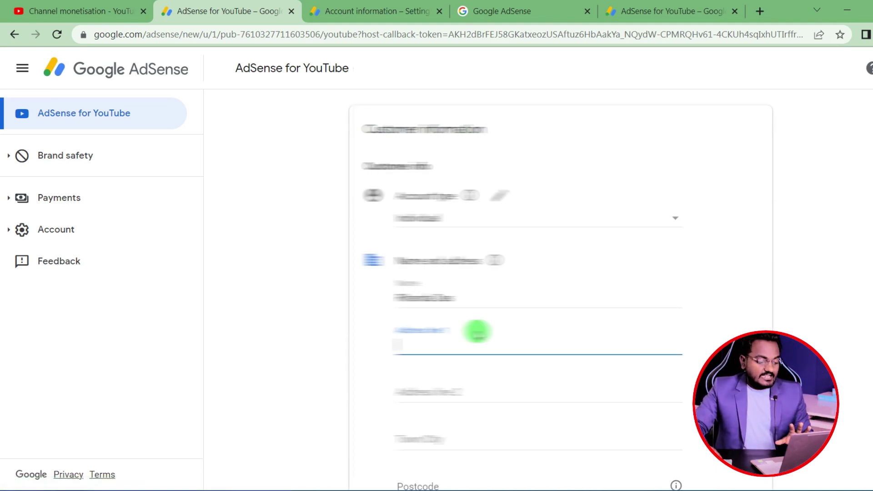
Step: Fill in the payee's name, street address, town, postcode and state in the customer information form and submit it
scroll(473, 329, down, 3)
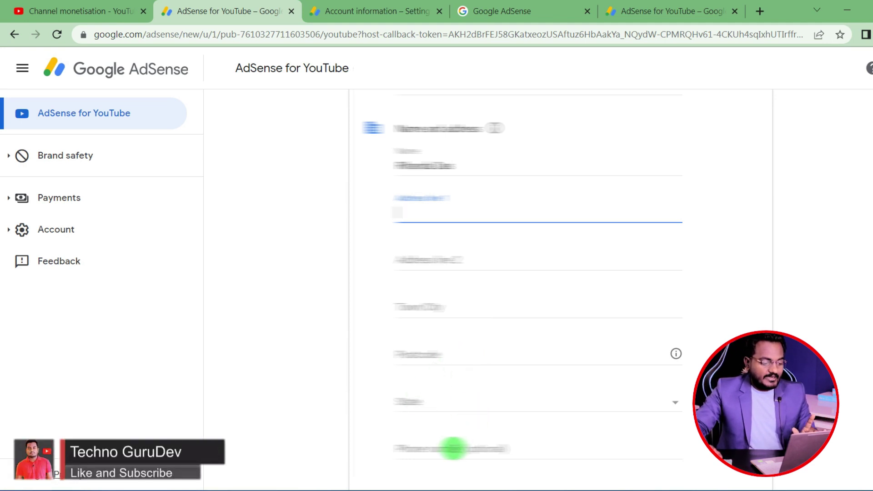
scroll(452, 445, down, 2)
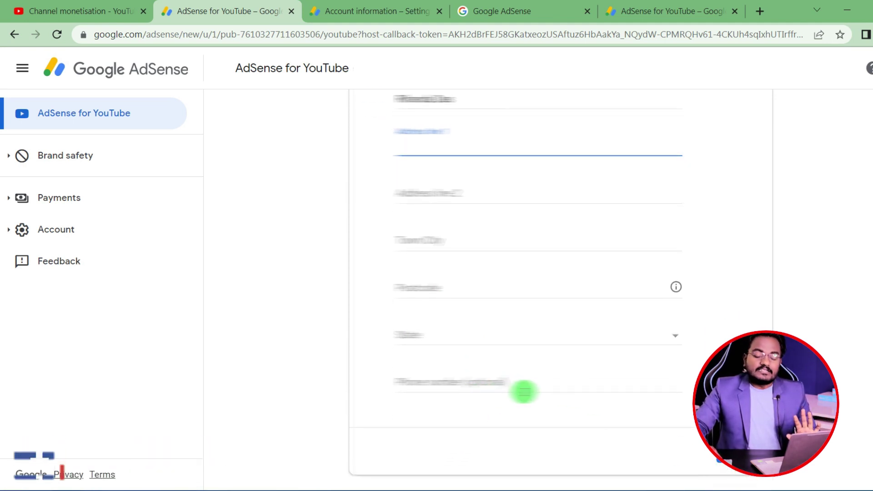
scroll(522, 392, up, 4)
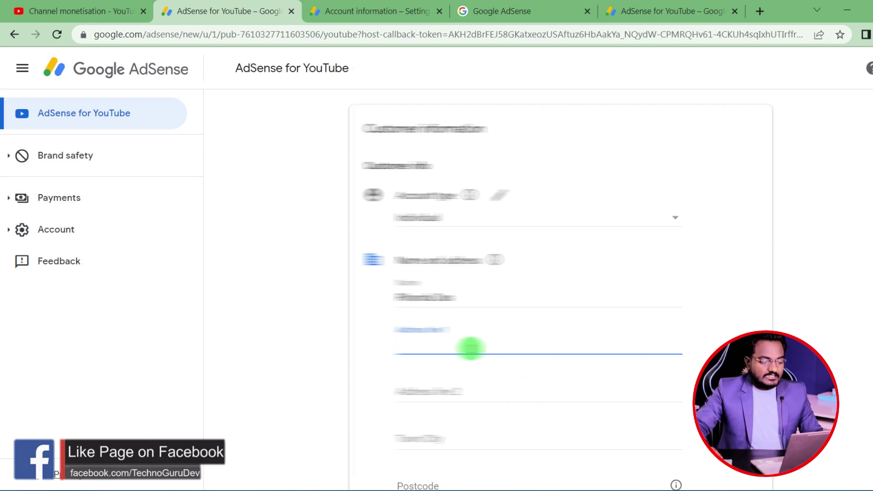
key(ctrl+v)
scroll(500, 396, down, 4)
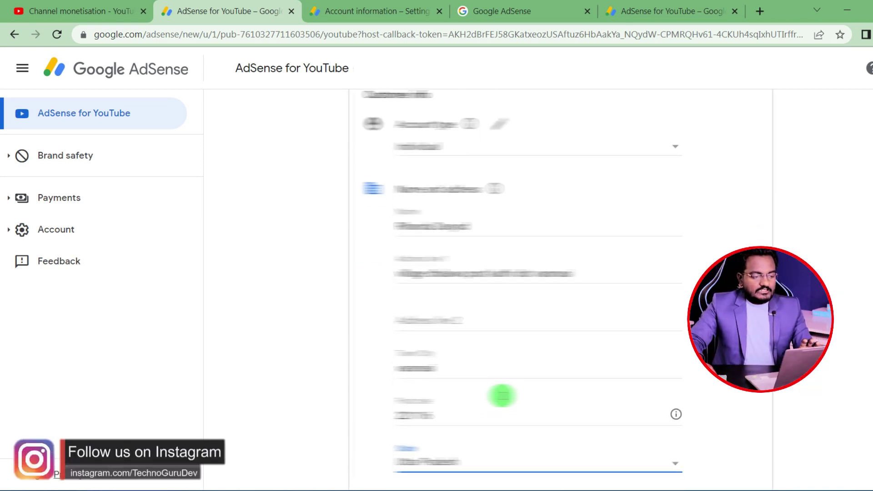
click(736, 452)
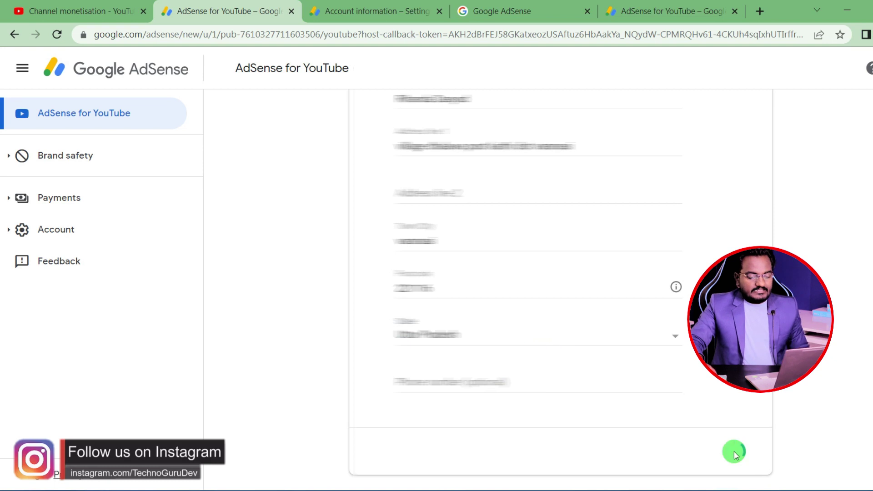